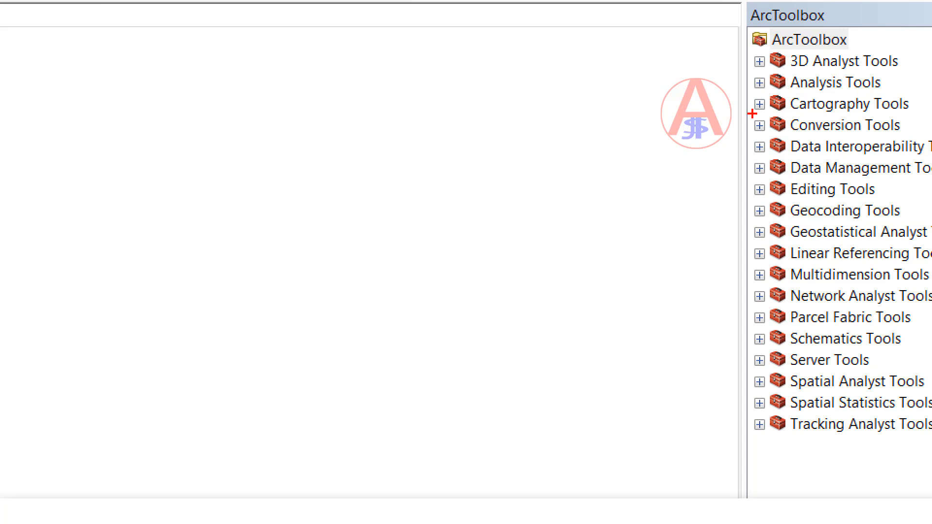
Step: Open the Table To Excel tool from the Excel toolset in Conversion Tools
left_click_drag(752, 113, 918, 136)
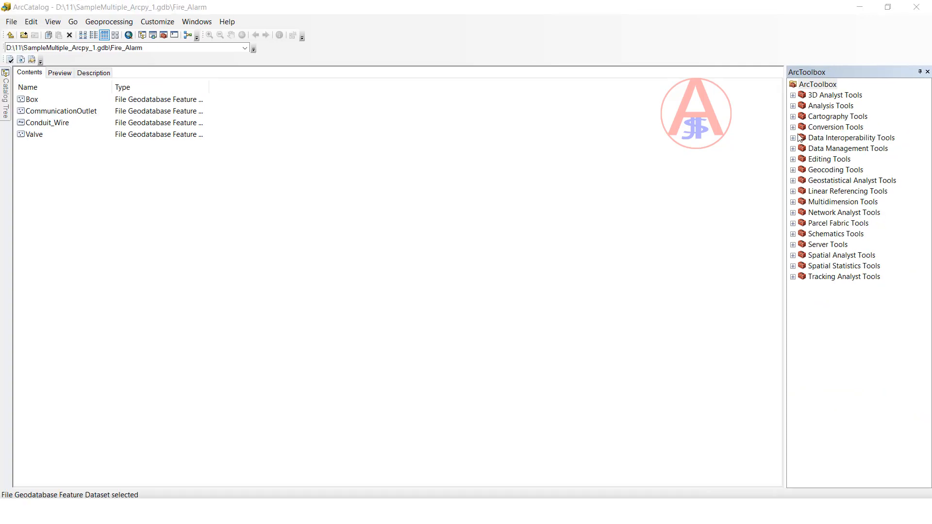
left_click(792, 127)
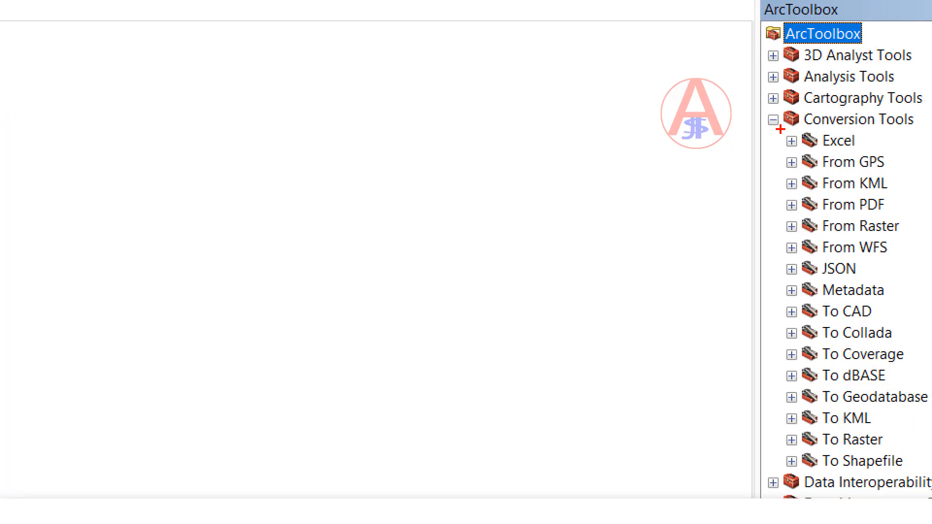
left_click_drag(780, 129, 845, 154)
left_click_drag(775, 128, 867, 152)
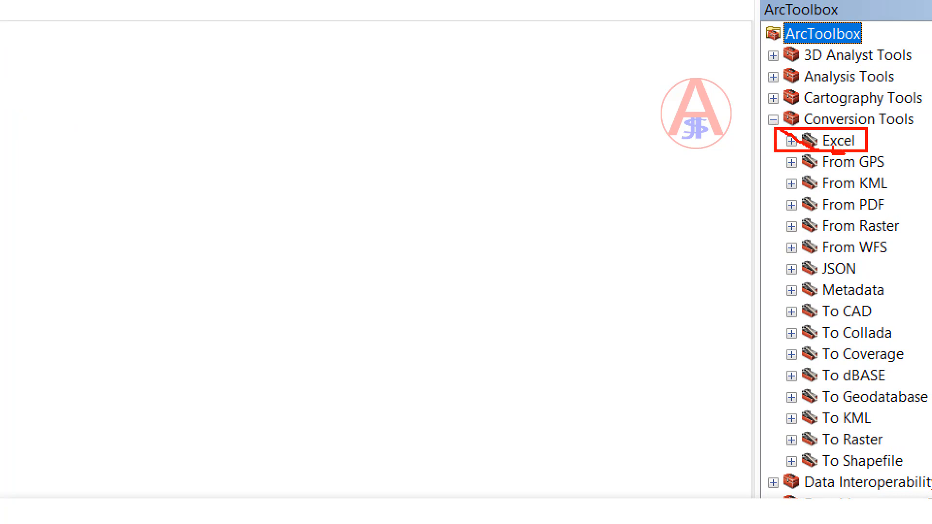
left_click(791, 141)
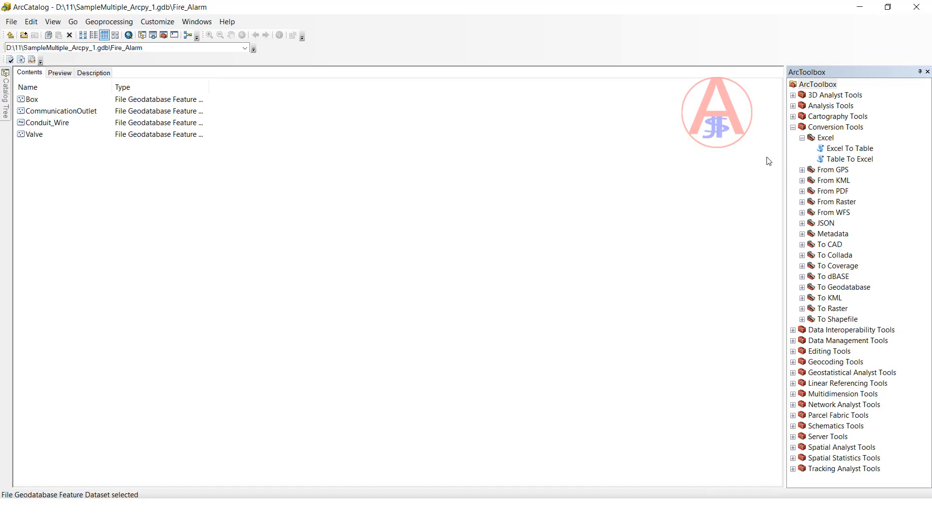
double_click(837, 160)
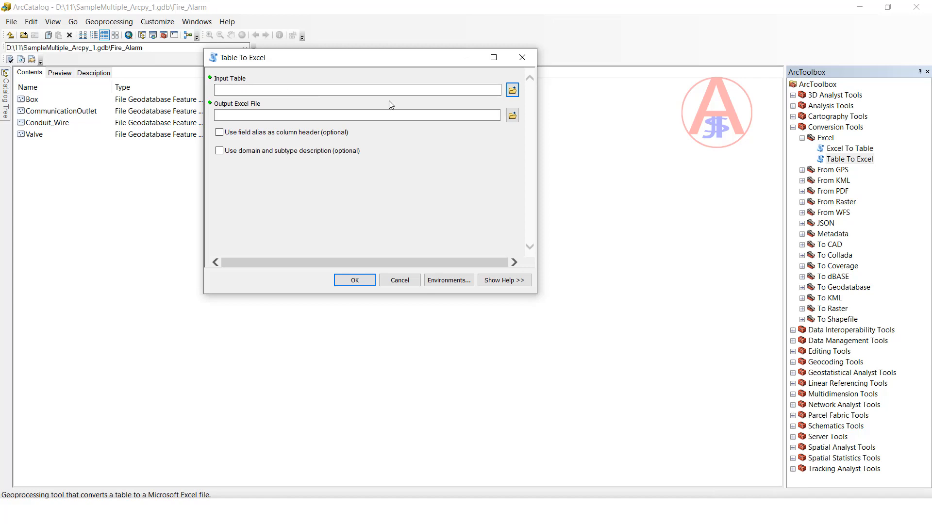
Step: Set the Conduit_Wire feature class of the Fire_Alarm dataset as the input table
left_click(508, 95)
left_click(30, 101)
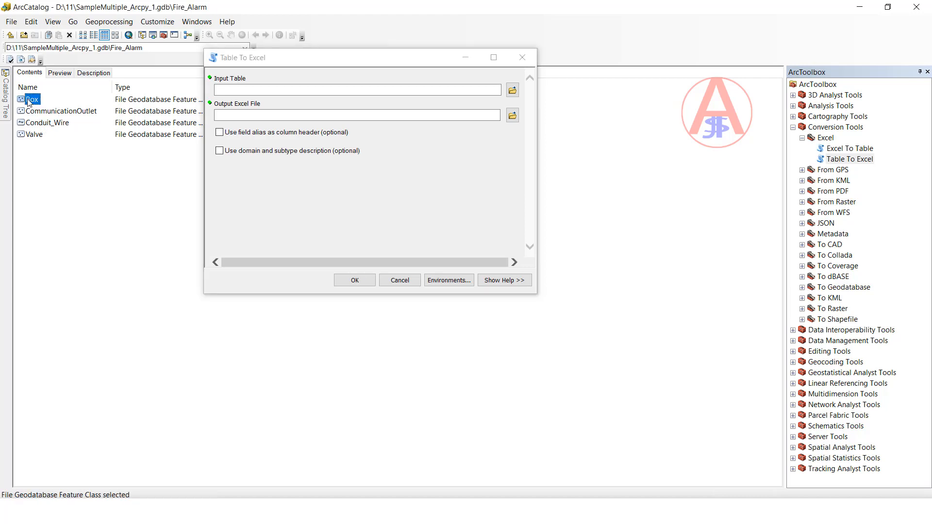
left_click_drag(38, 126, 253, 98)
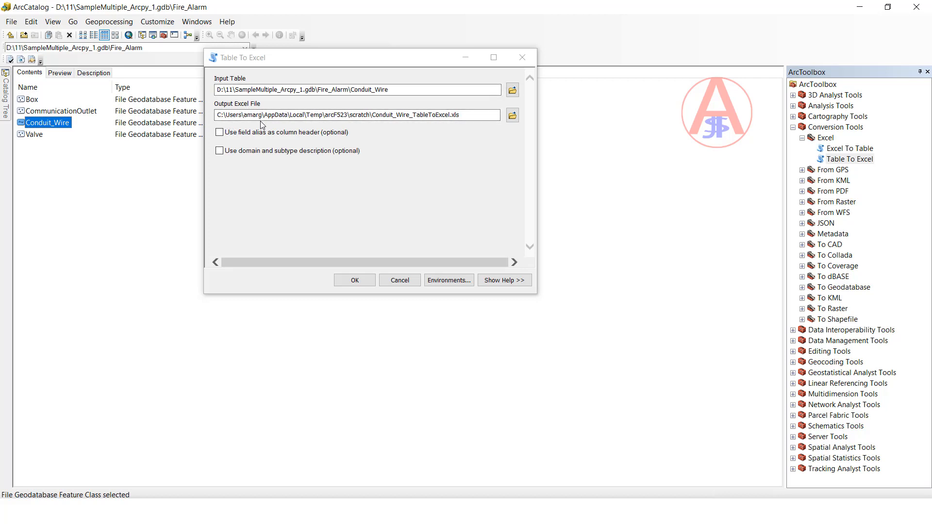
Step: Allow the ActiveX interaction and enable using field aliases as column headers and domain and subtype descriptions
left_click(513, 116)
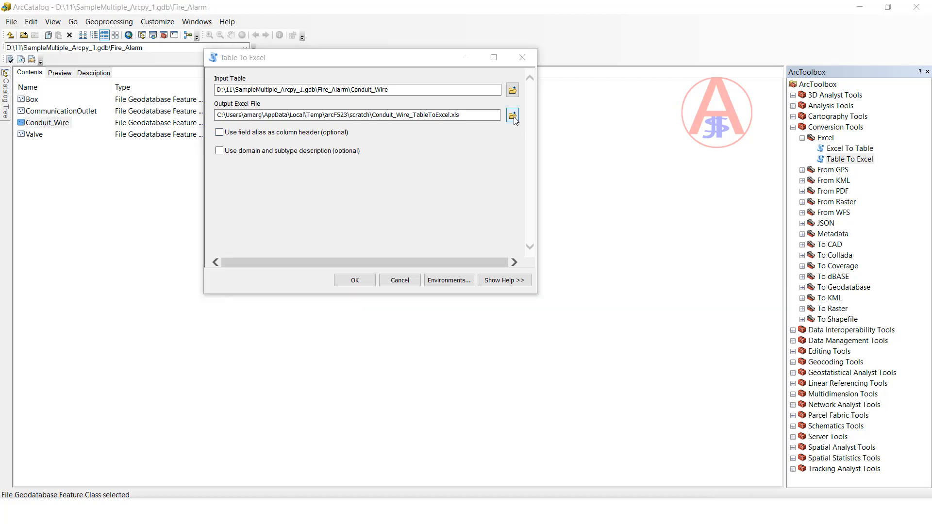
left_click(401, 202)
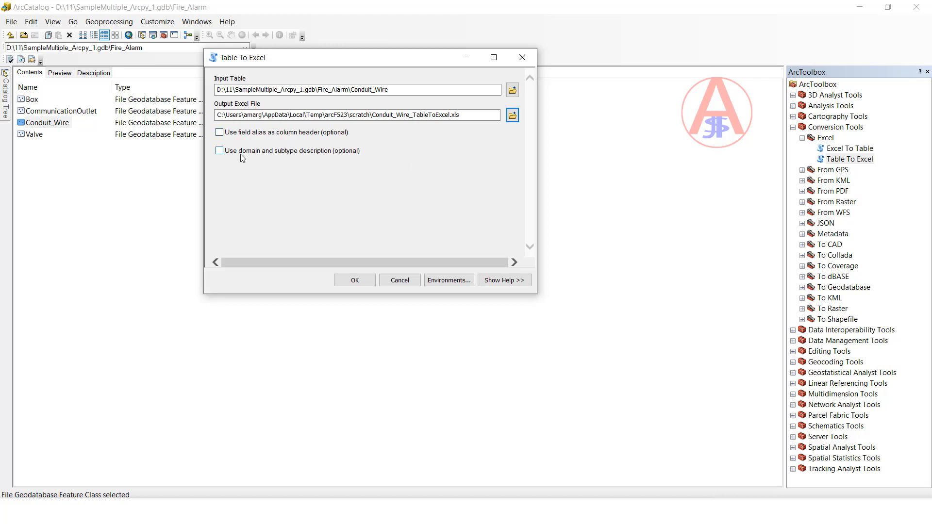
left_click(220, 133)
left_click(219, 150)
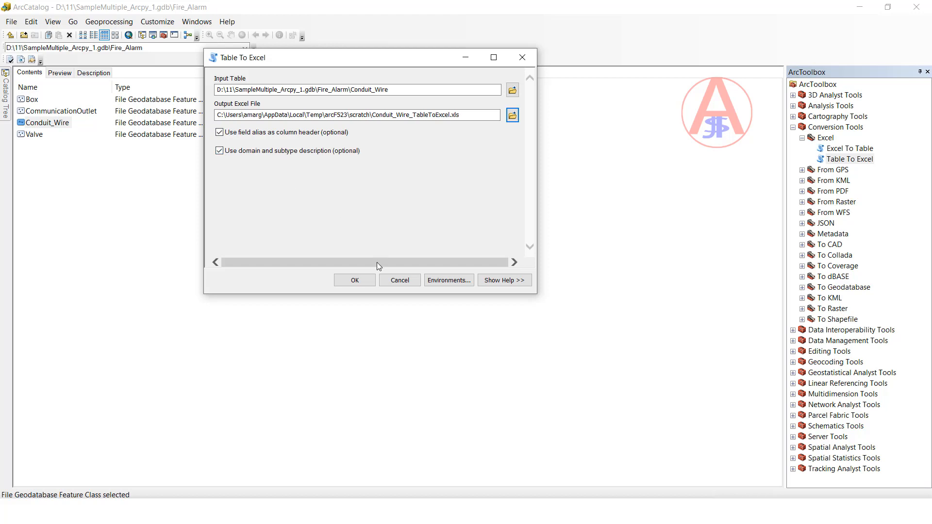
Step: Set the output Excel file to test in folder D:\11 and run the Table To Excel conversion
left_click(512, 115)
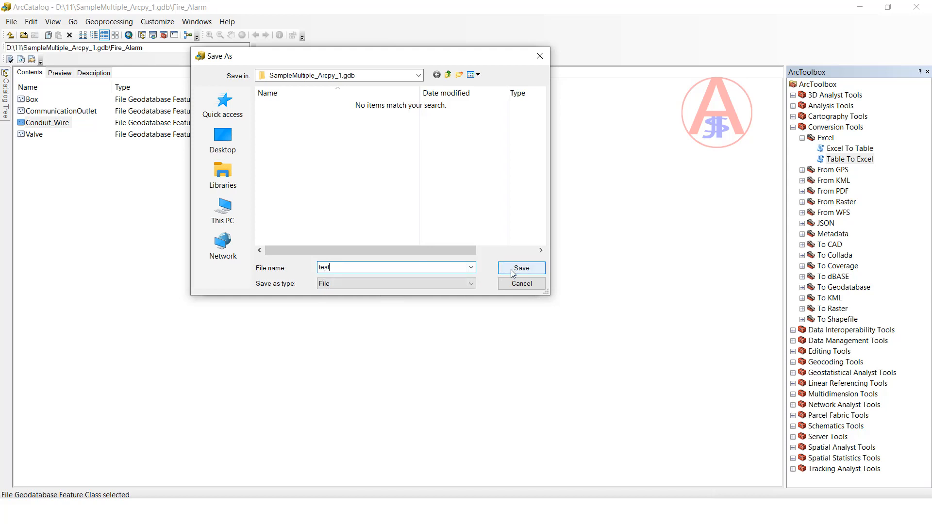
left_click(419, 76)
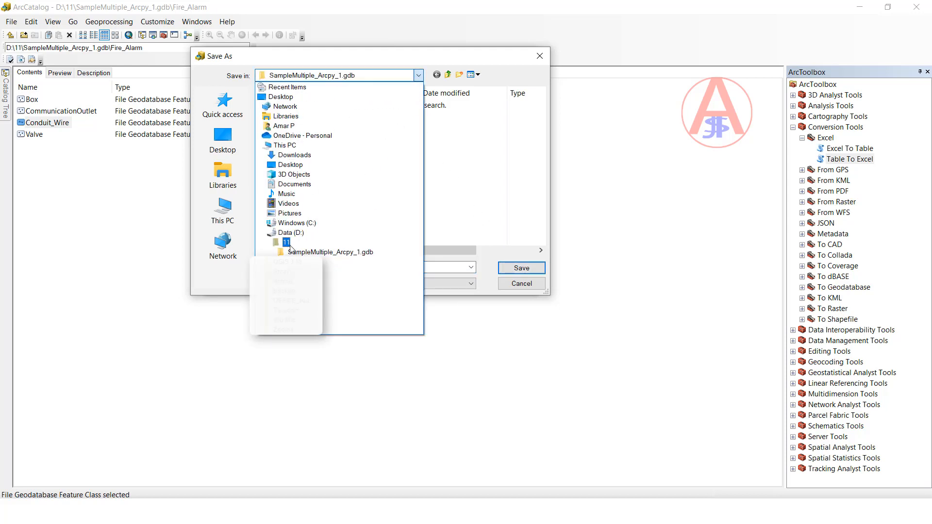
left_click(289, 243)
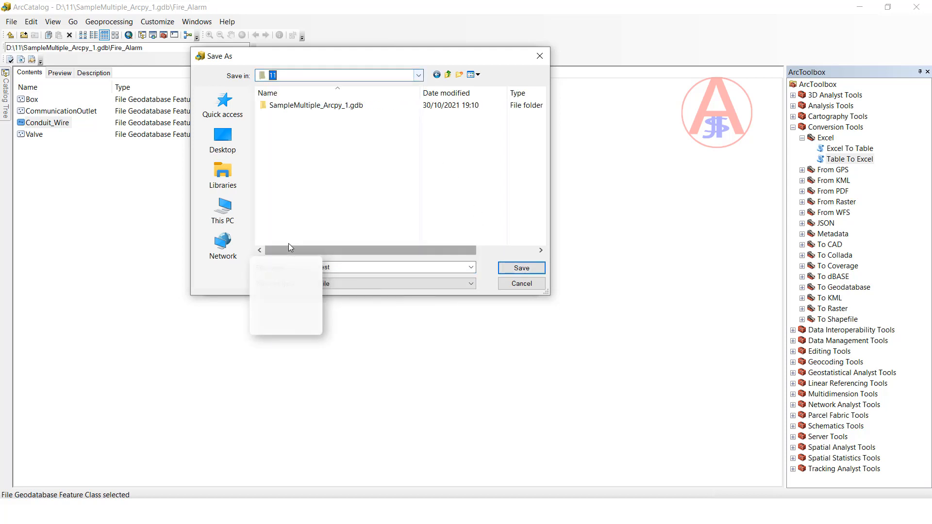
left_click(521, 270)
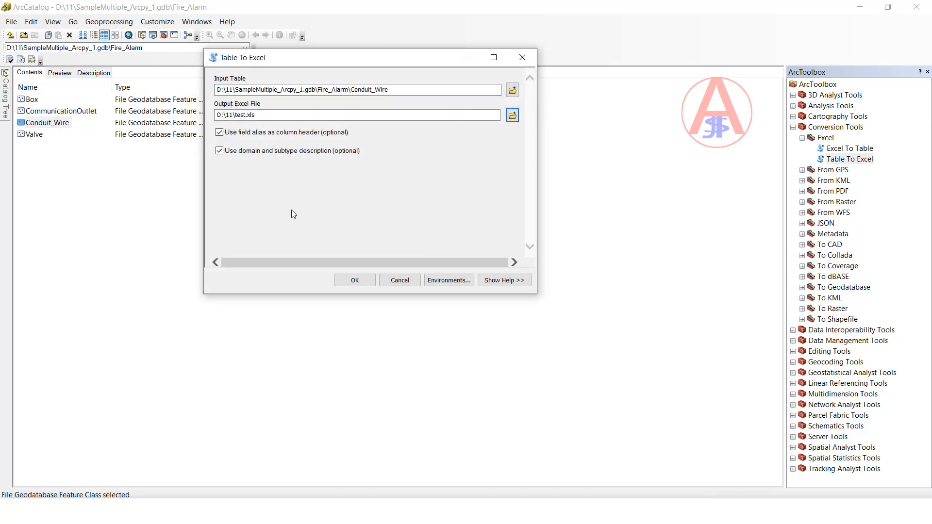
left_click(362, 286)
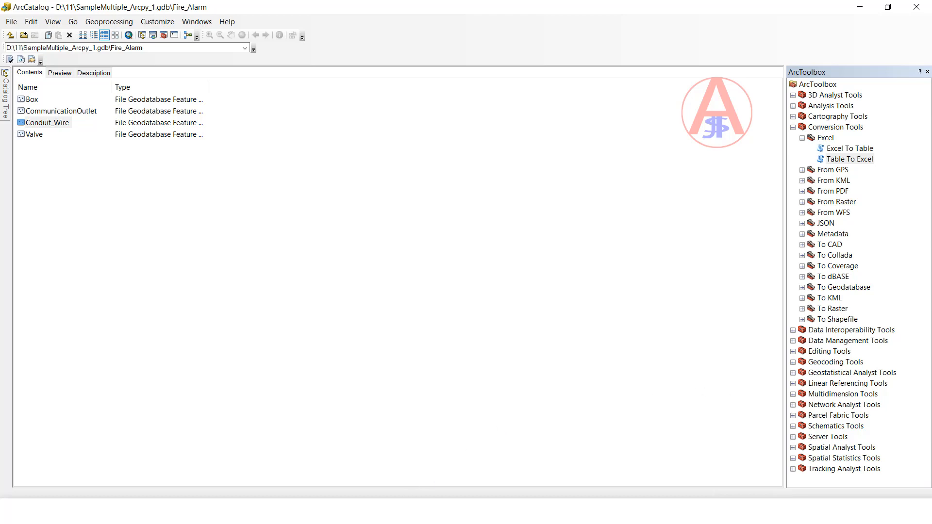
Step: Switch to File Explorer and open the exported test workbook from folder D:\11 in Excel
left_click(322, 512)
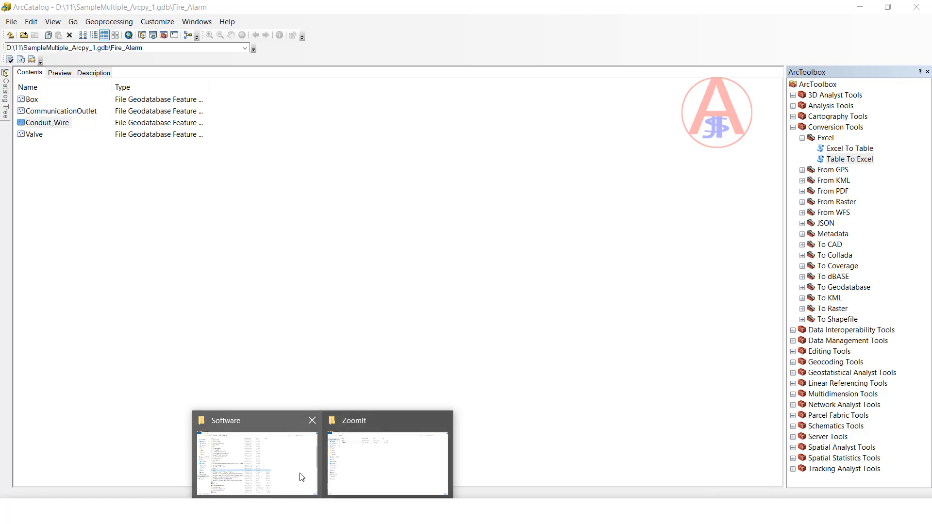
key("super+e")
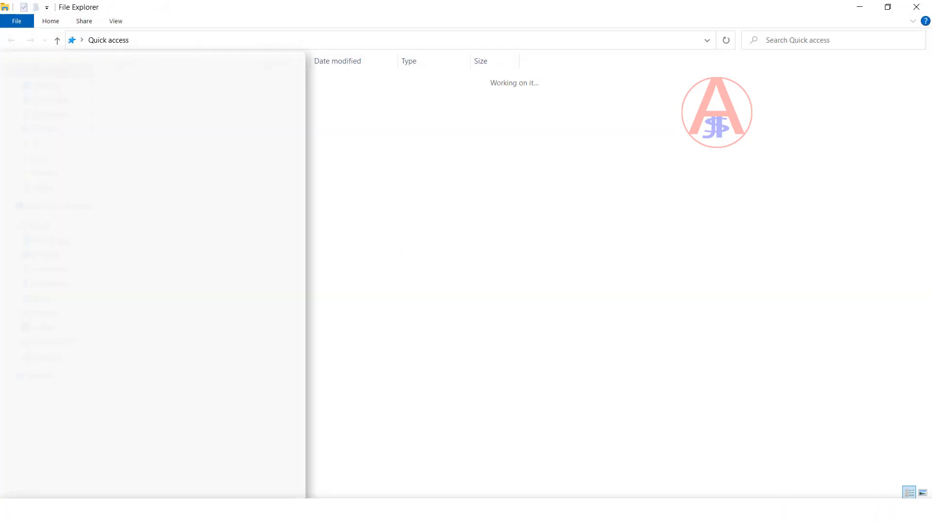
left_click(35, 143)
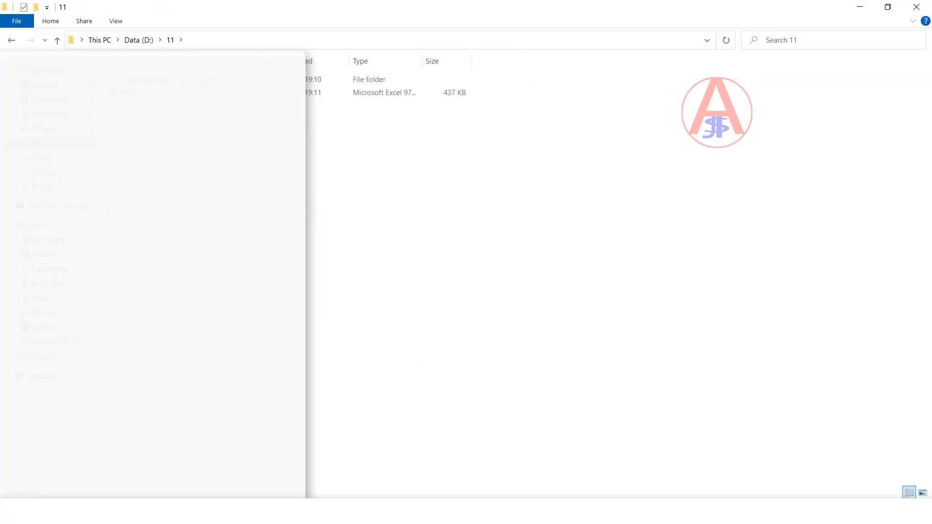
left_click(127, 92)
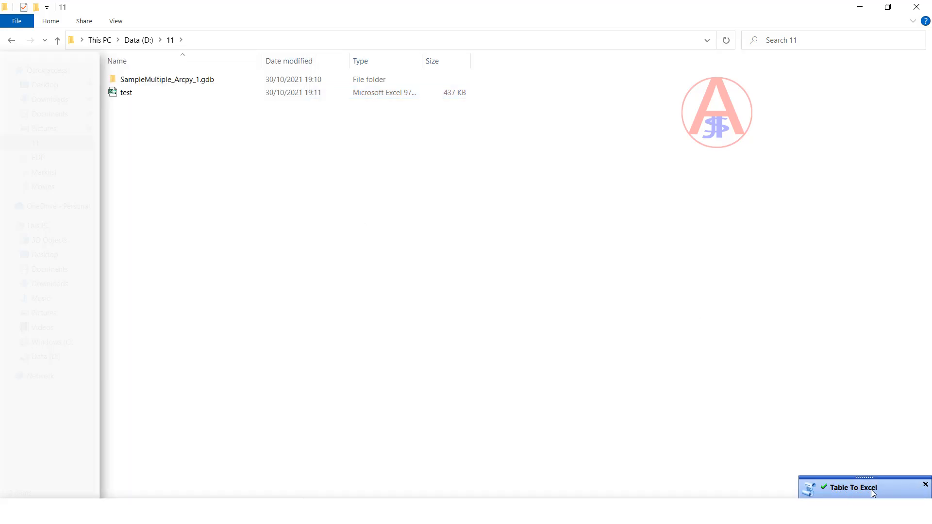
double_click(129, 98)
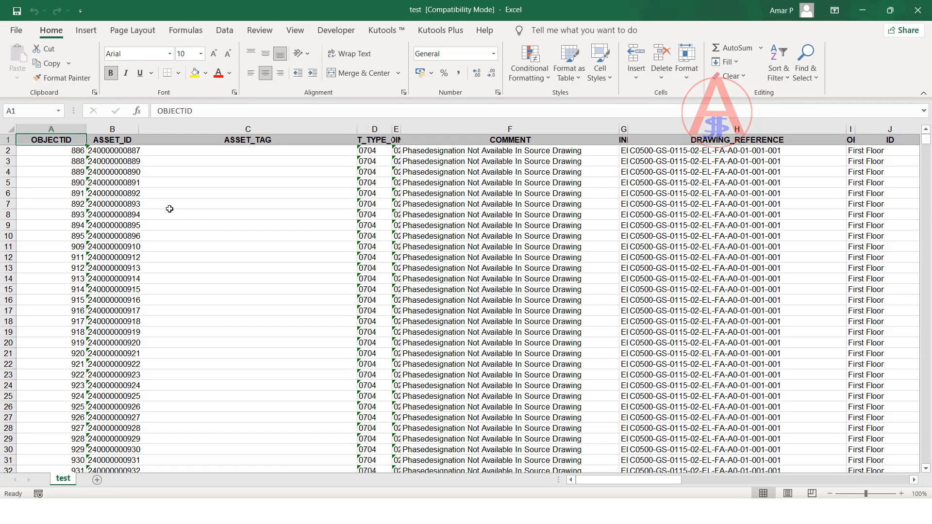
left_click(170, 206)
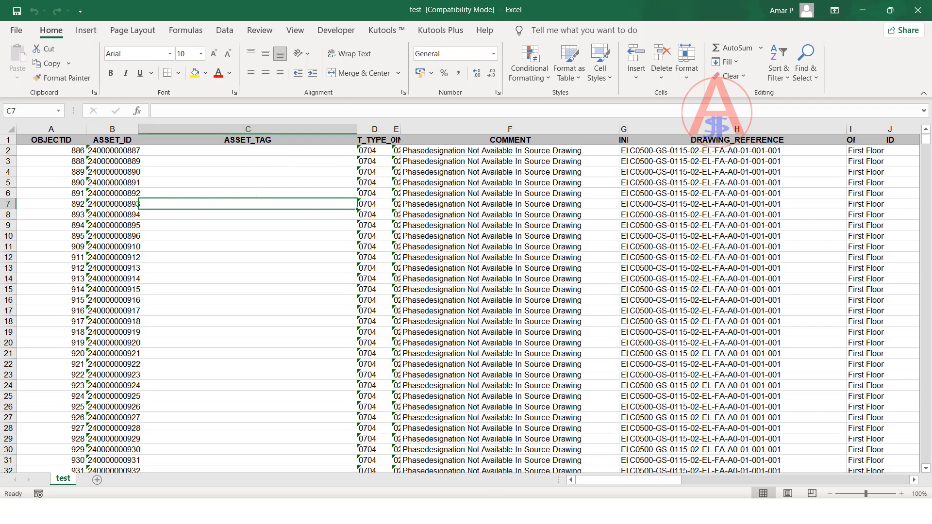
Step: Return to ArcCatalog and open the Fire_Alarm dataset inside SampleMultiple_Arcpy_1.gdb
left_click(444, 511)
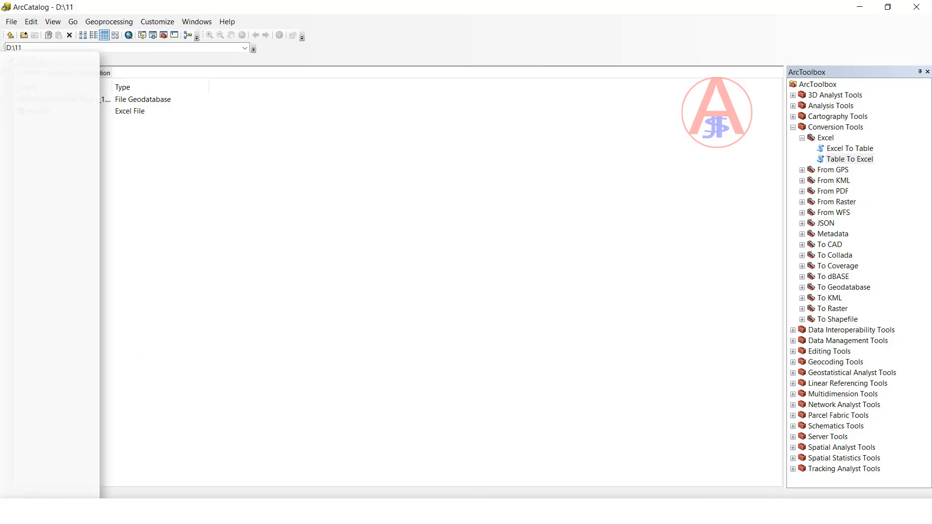
double_click(48, 100)
double_click(48, 100)
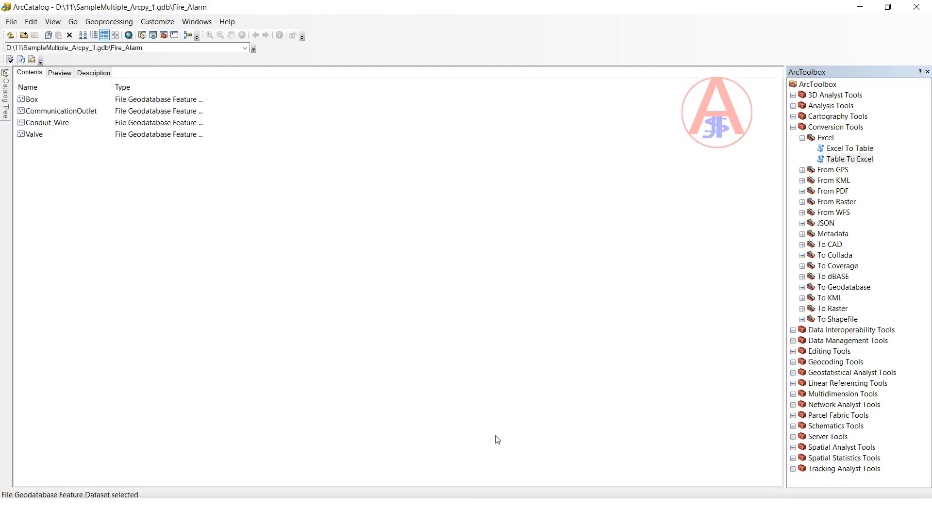
Step: Switch to Excel, examine the exported attribute columns along the header row of the test sheet, and close the workbook
key("alt+Tab")
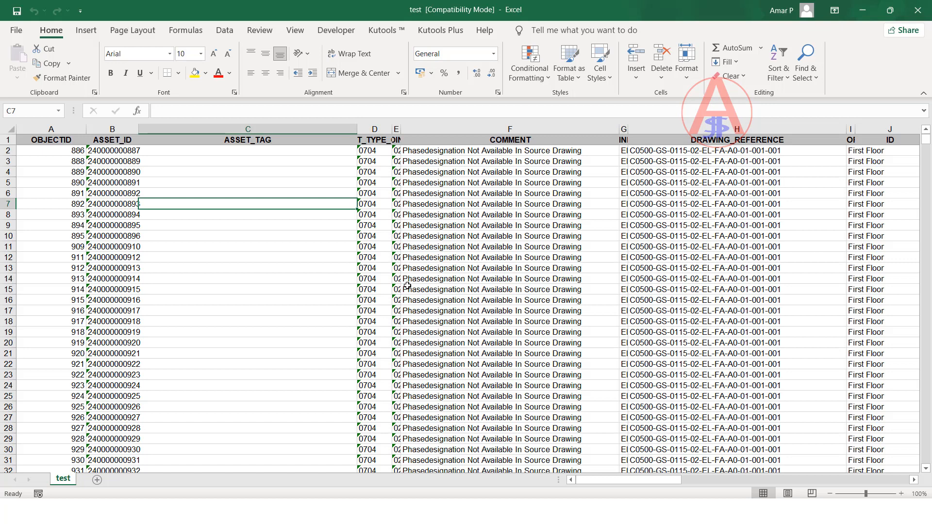
left_click(260, 241)
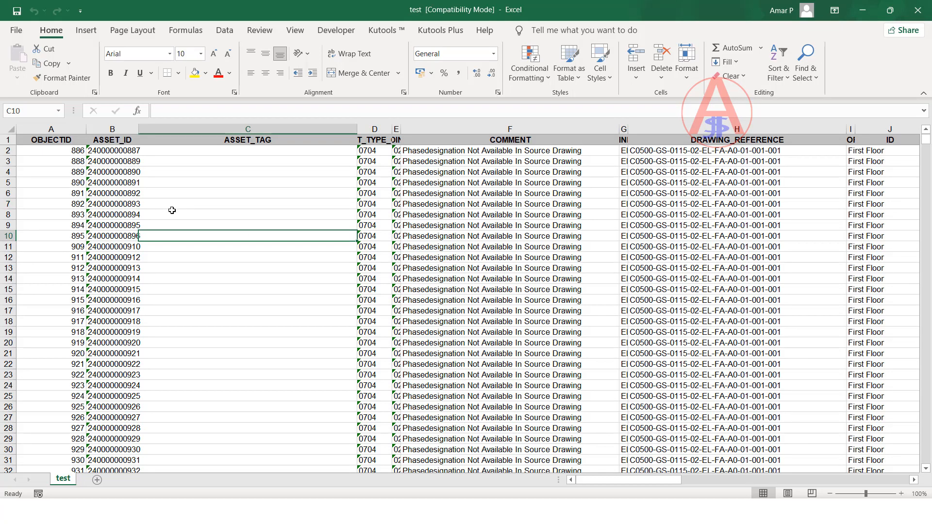
left_click(136, 203)
left_click(65, 143)
left_click(184, 141)
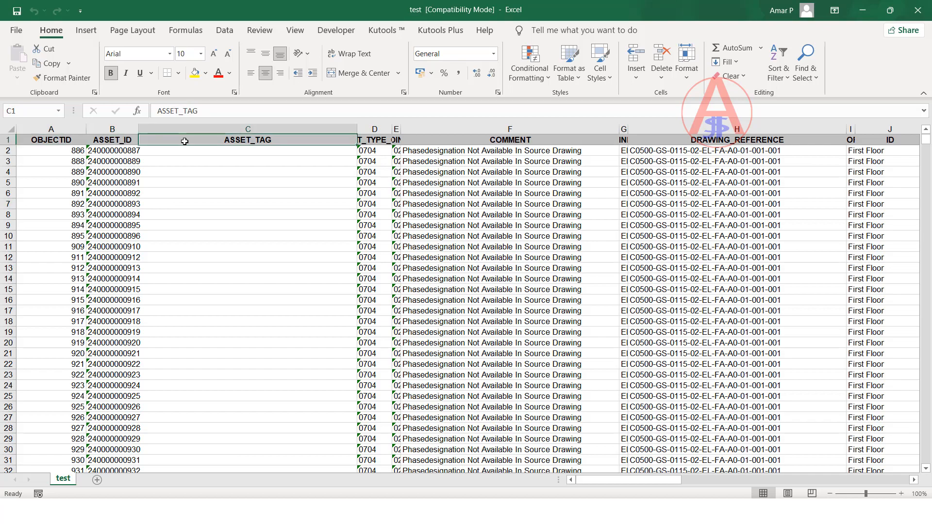
key("Right")
key("Right")
key("Right")
key("Right")
key("Right")
key("Right")
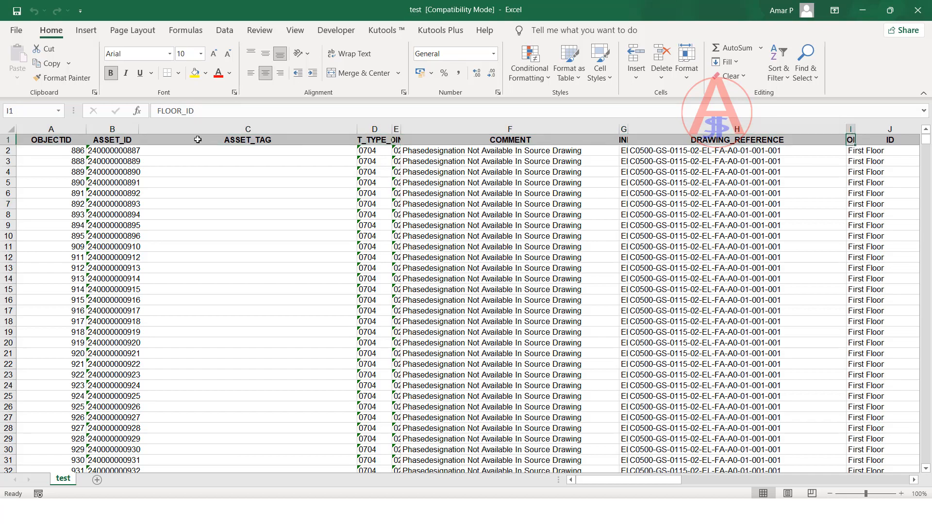
key("Right")
key("Right")
key("Right")
key("Right")
key("Right")
key("Right")
key("Right")
key("Right")
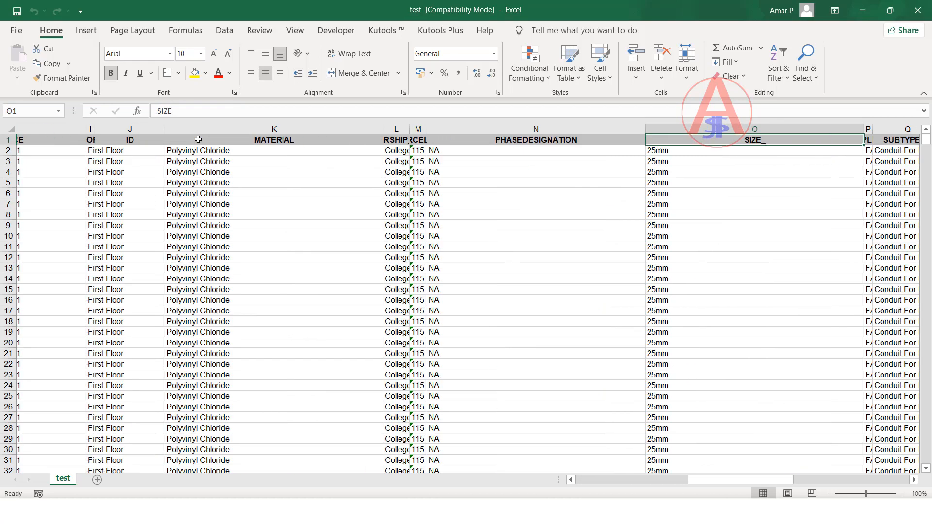
key("Left")
key("Left")
key("Left")
key("Left")
key("Left")
key("Left")
key("Left")
key("Left")
key("Left")
key("Left")
key("Left")
key("Left")
key("Left")
key("Left")
key("Left")
key("Left")
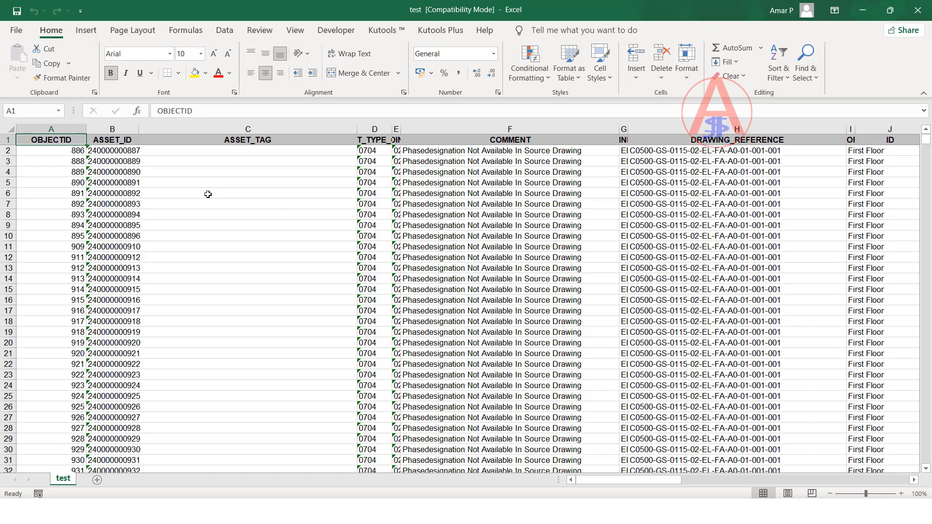
left_click(916, 6)
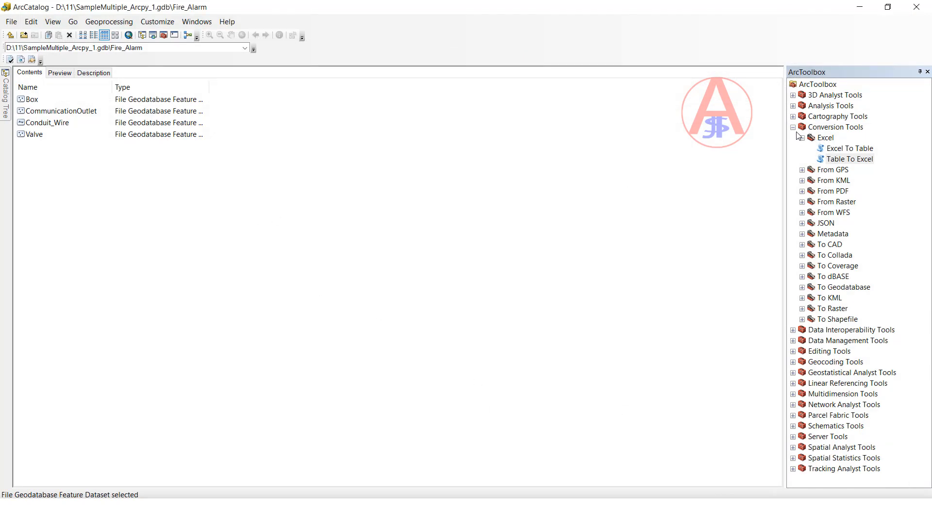
Step: Open the Excel To Table tool and set D:\11\test.xls as its input Excel file, allowing the ActiveX interaction
double_click(850, 149)
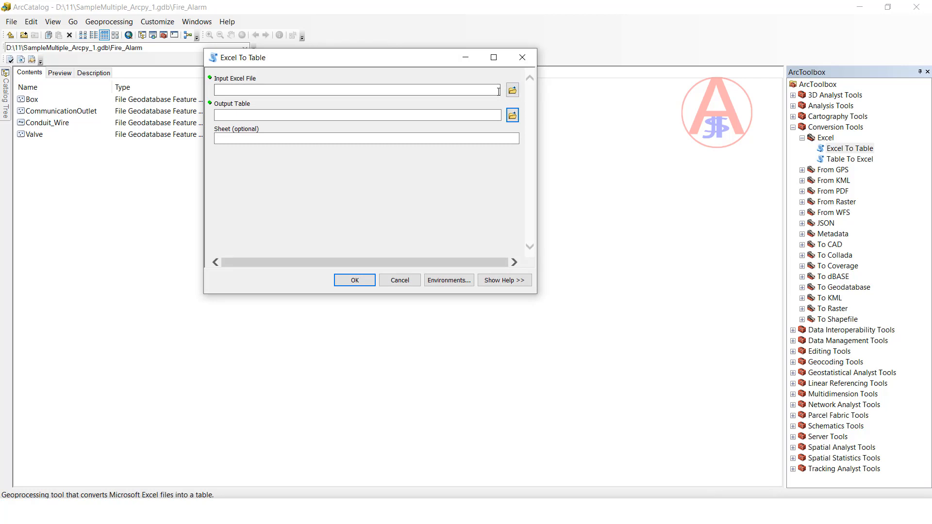
left_click(513, 91)
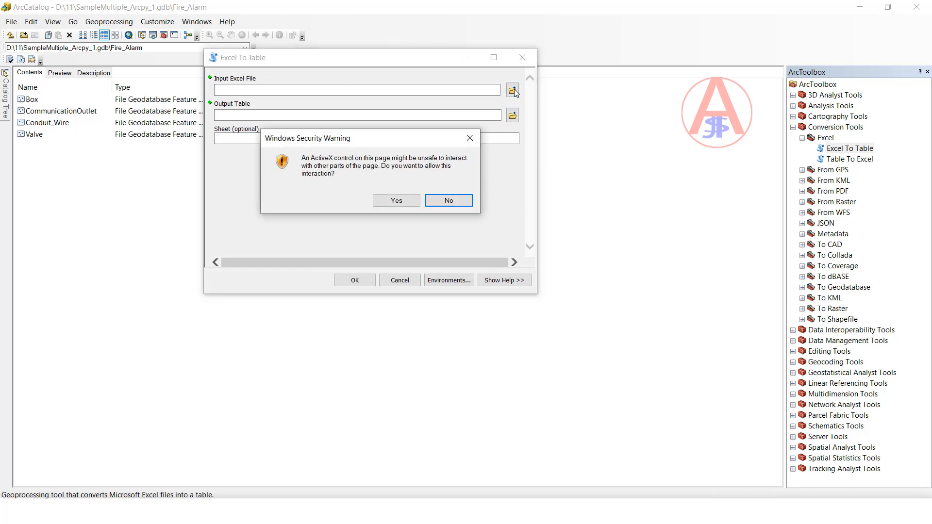
left_click(395, 201)
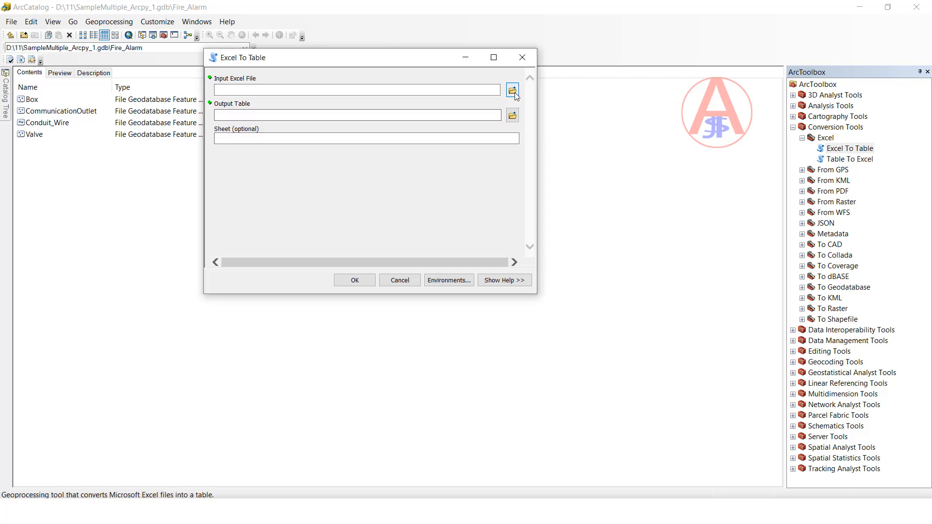
left_click(515, 93)
left_click(286, 124)
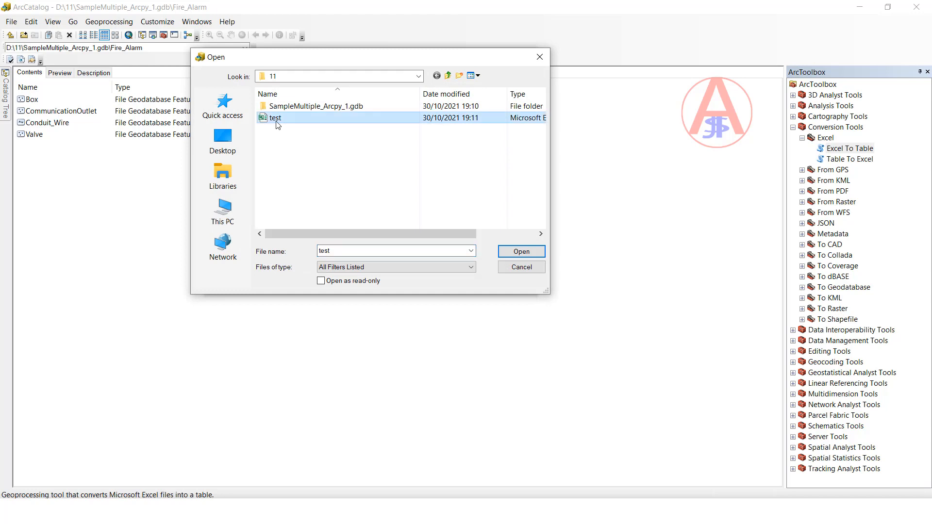
left_click(520, 252)
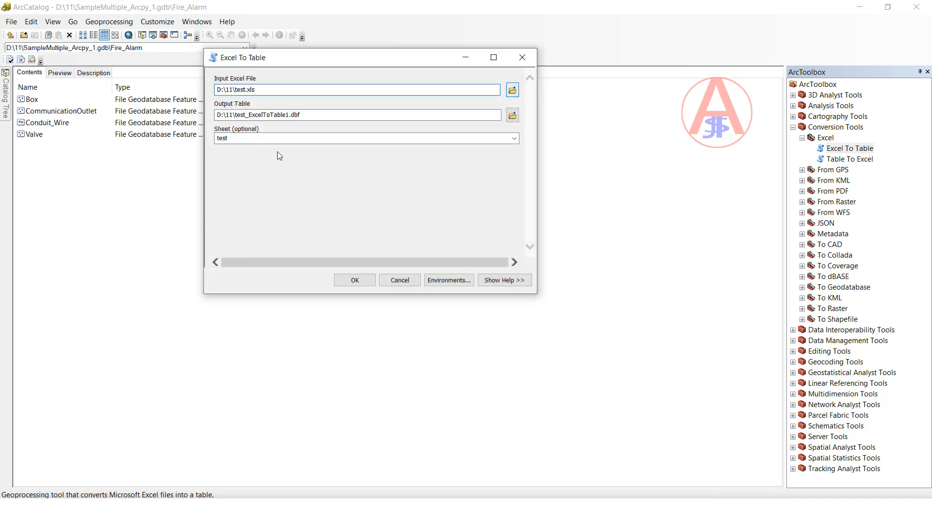
Step: Set the output table to Test1 inside SampleMultiple_Arcpy_1.gdb and run the Excel To Table conversion
left_click(513, 115)
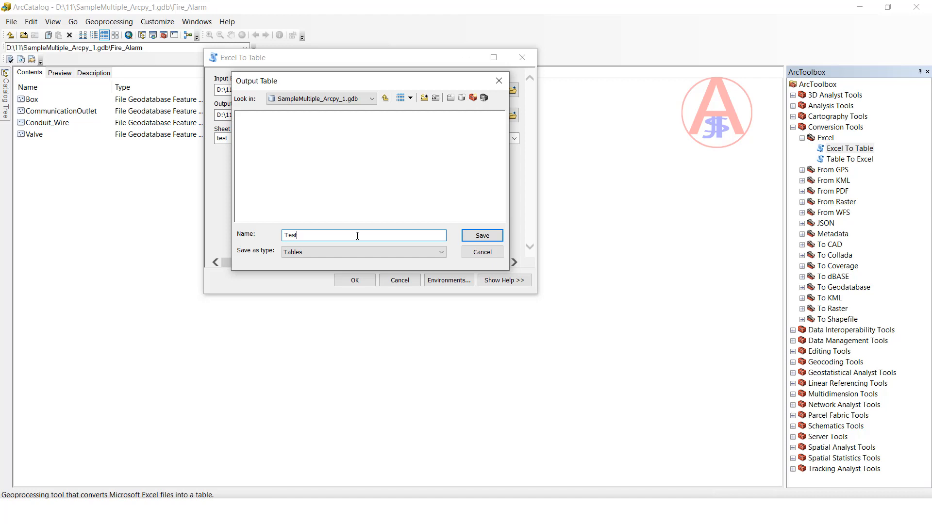
left_click(471, 233)
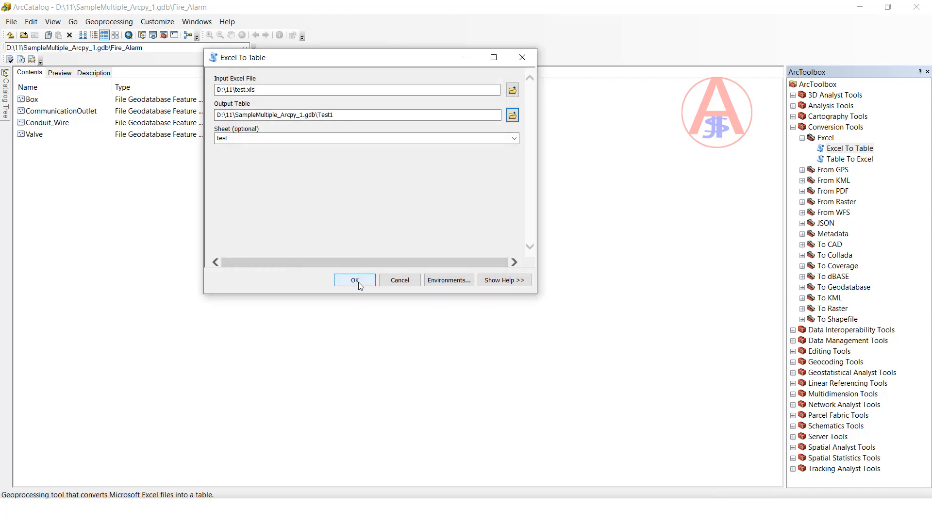
left_click(358, 285)
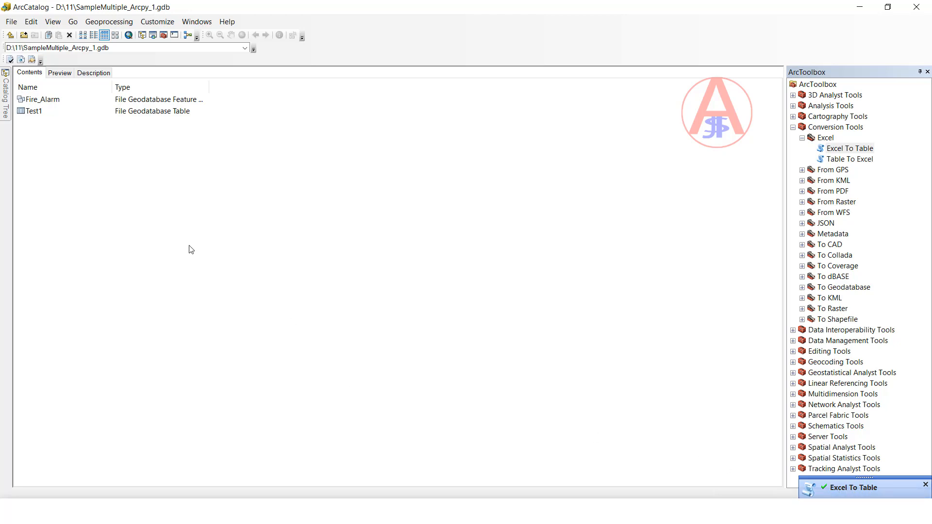
Step: Select the new Test1 table, preview its records and columns, and return to the contents list of SampleMultiple_Arcpy_1.gdb
left_click(27, 115)
left_click(35, 123)
left_click(32, 114)
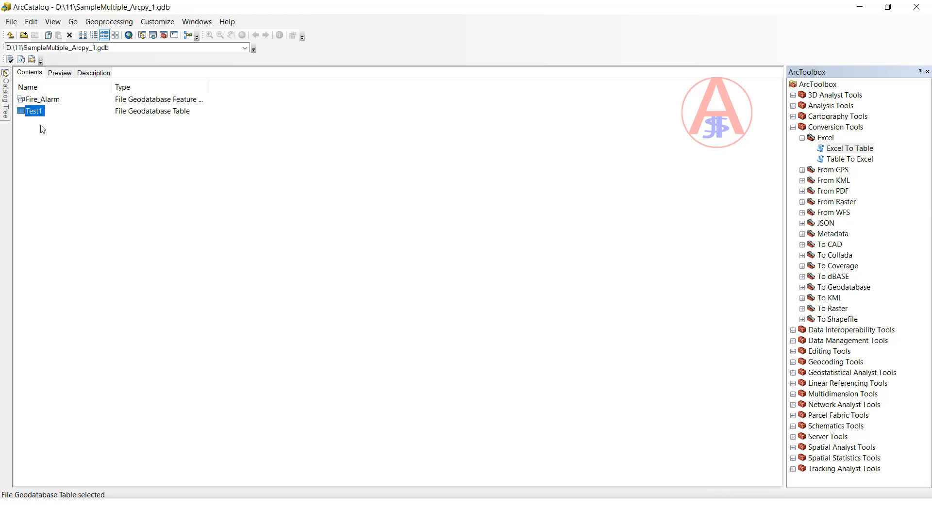
left_click(42, 129)
left_click(35, 115)
left_click(40, 127)
left_click(33, 115)
left_click(40, 127)
left_click(35, 114)
left_click(59, 74)
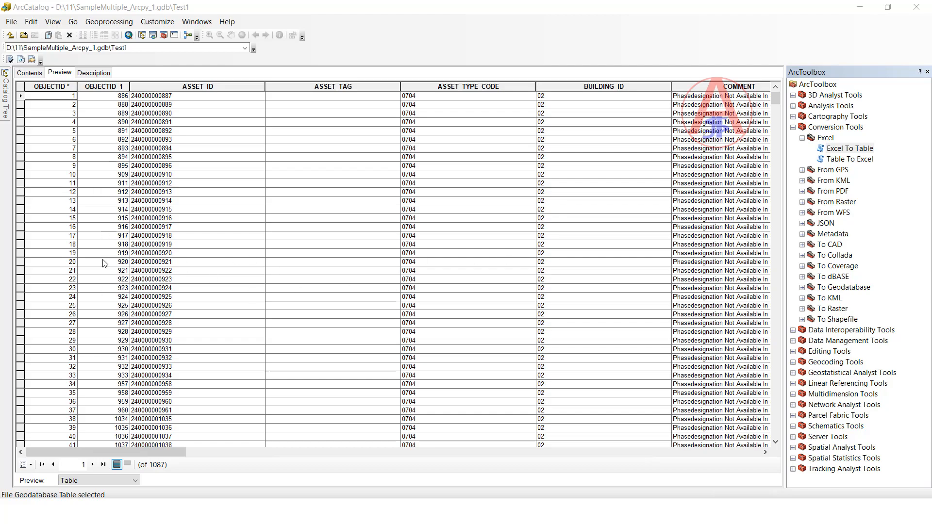
mouse_move(125, 447)
left_mouse_down()
mouse_move(417, 460)
mouse_move(336, 450)
mouse_move(121, 452)
left_mouse_up()
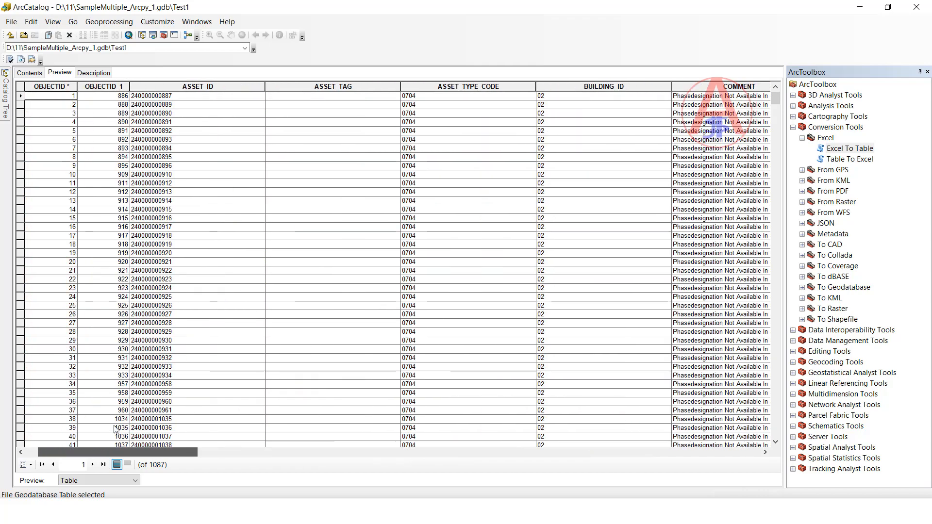
left_click(30, 73)
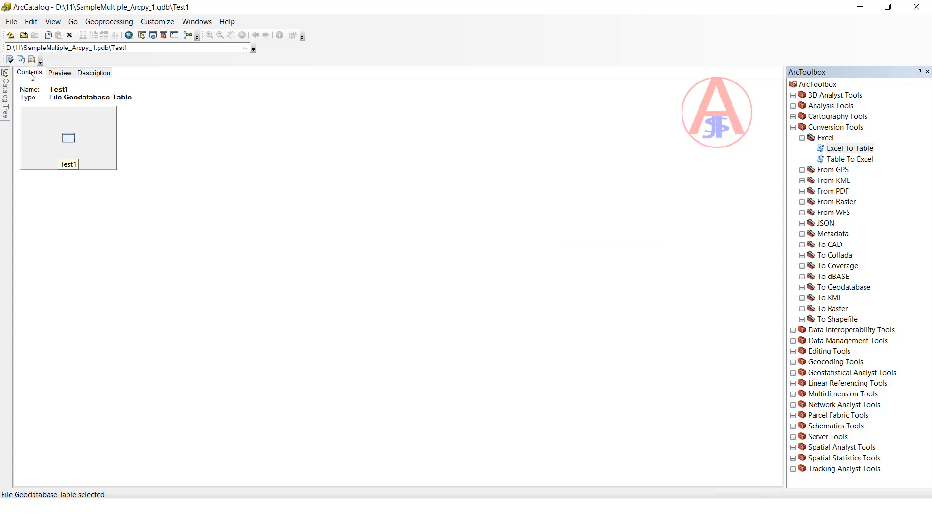
left_click(10, 35)
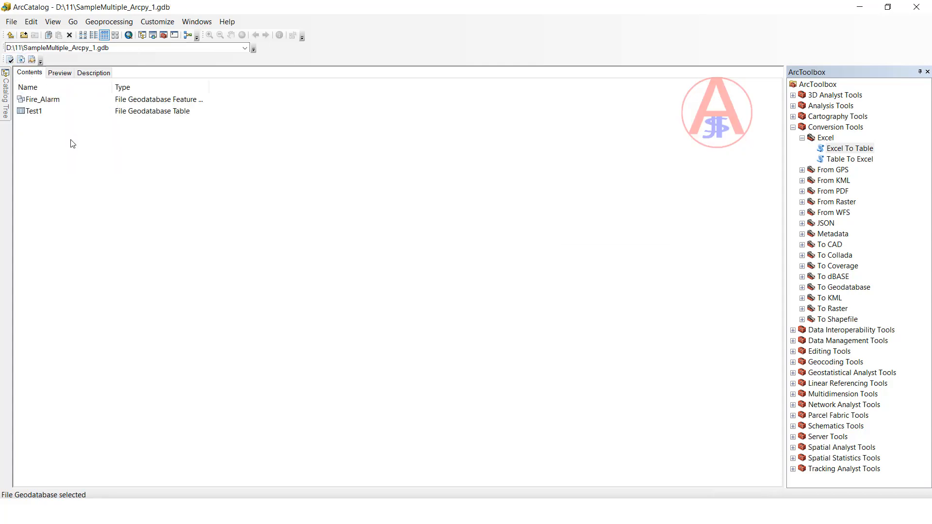